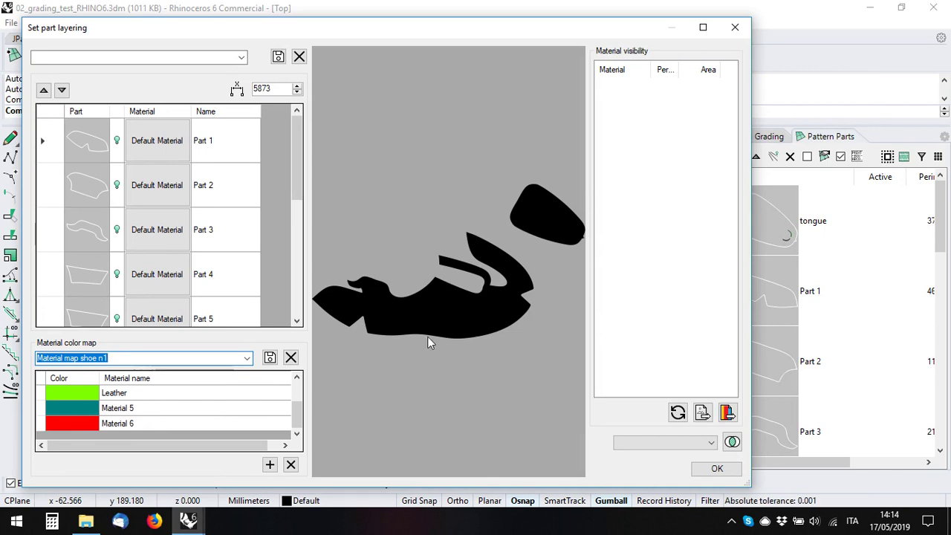
Assign the Leather material to Part 1 and Material 5 to Part 10.
double_click(159, 144)
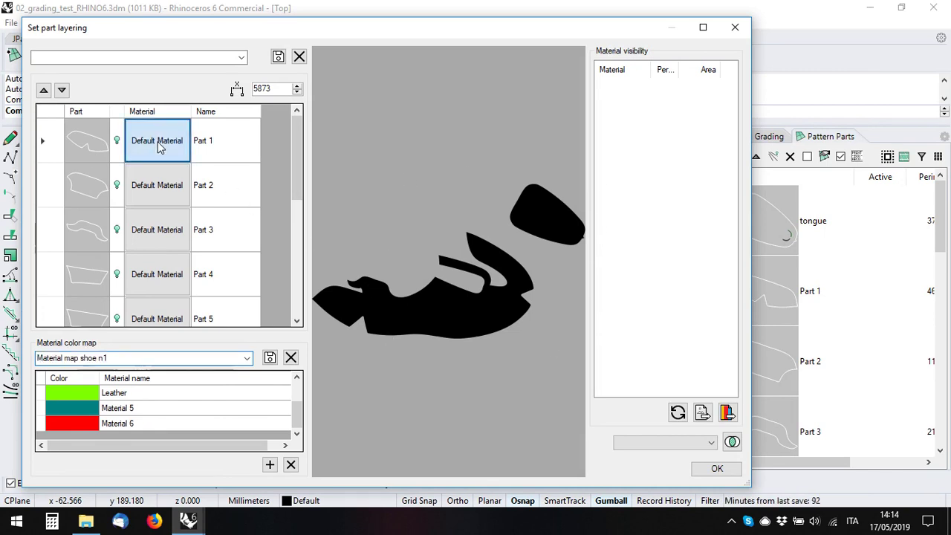
left_click(449, 239)
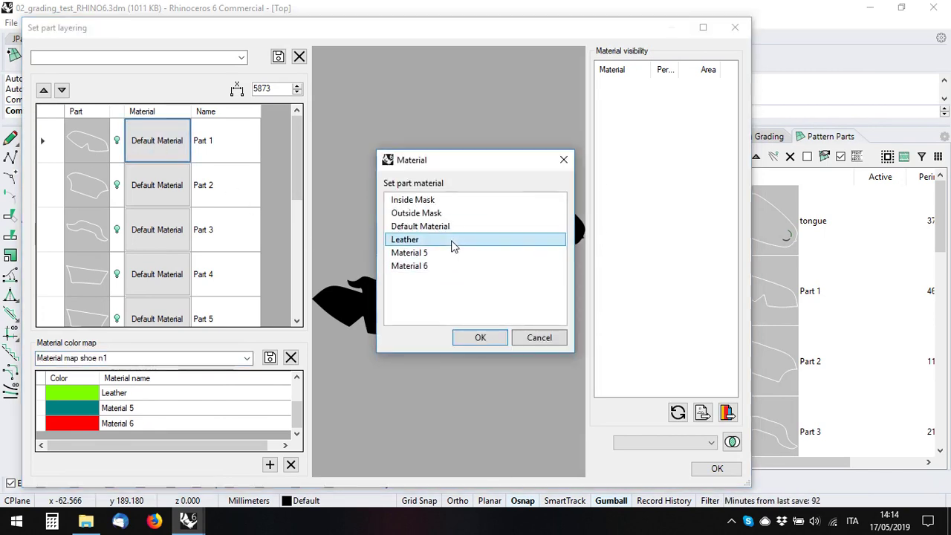
left_click(487, 336)
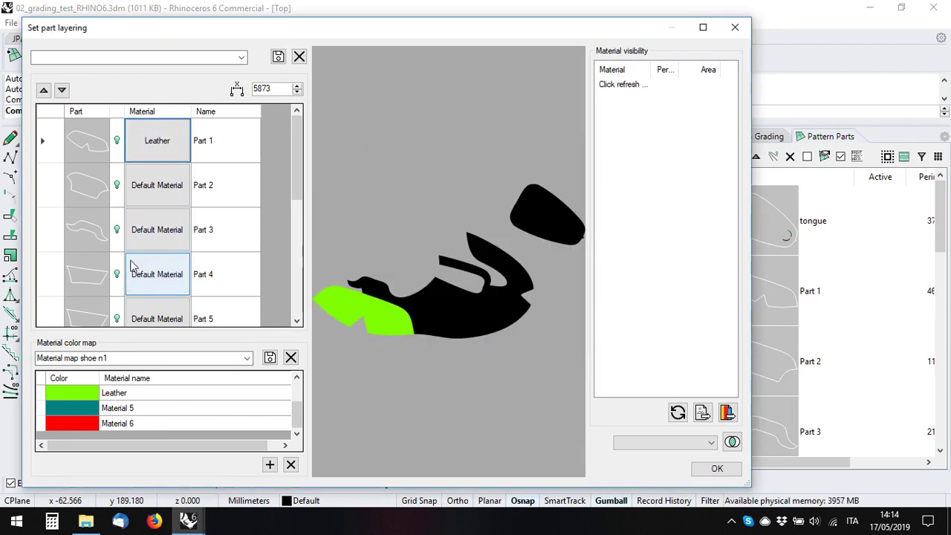
scroll(130, 266, "down", 2)
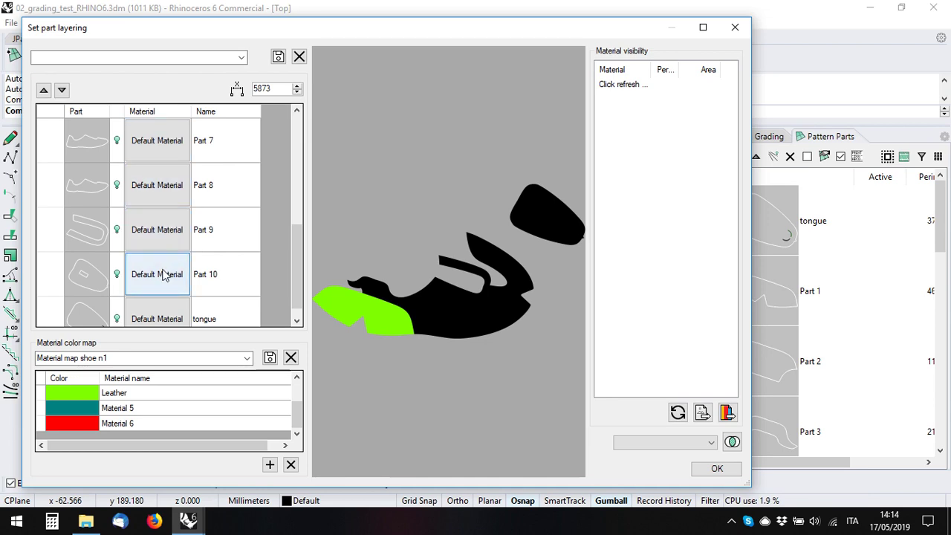
left_click(152, 275)
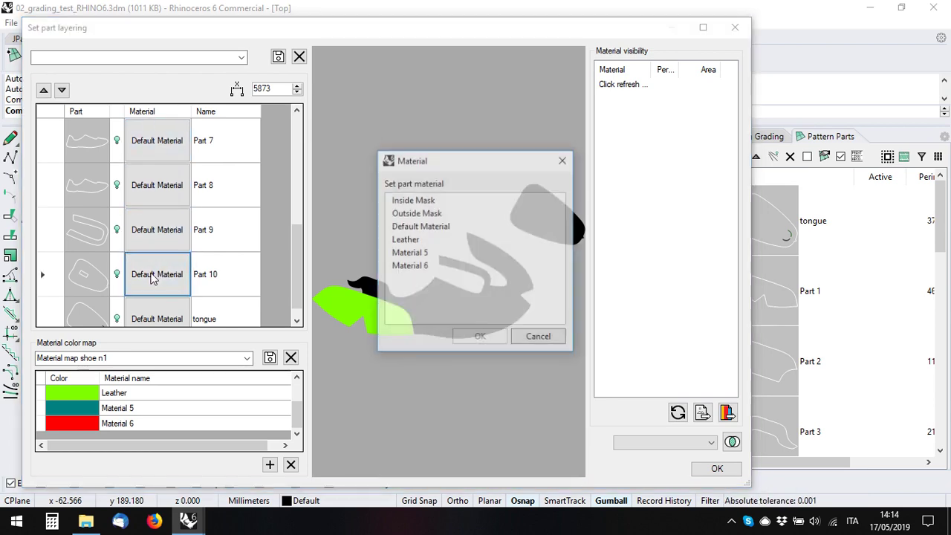
left_click(430, 255)
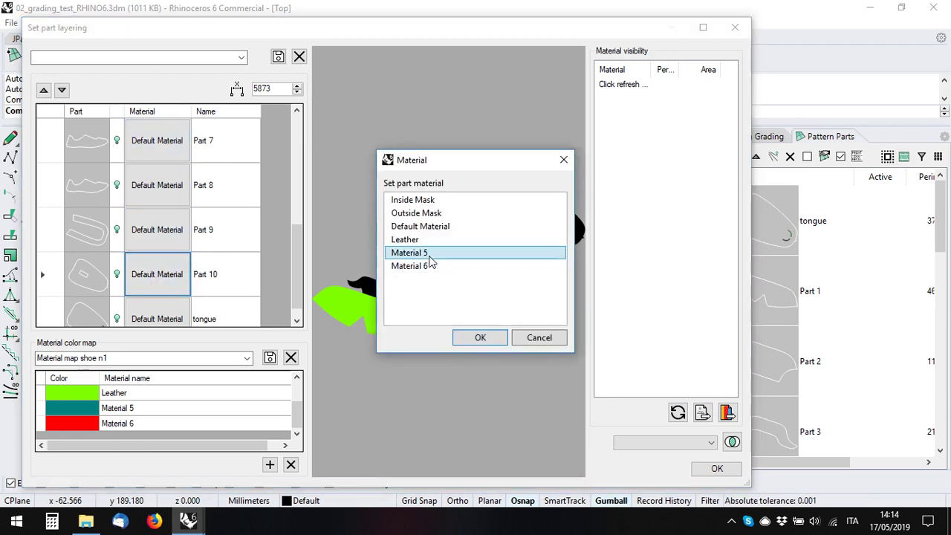
left_click(481, 337)
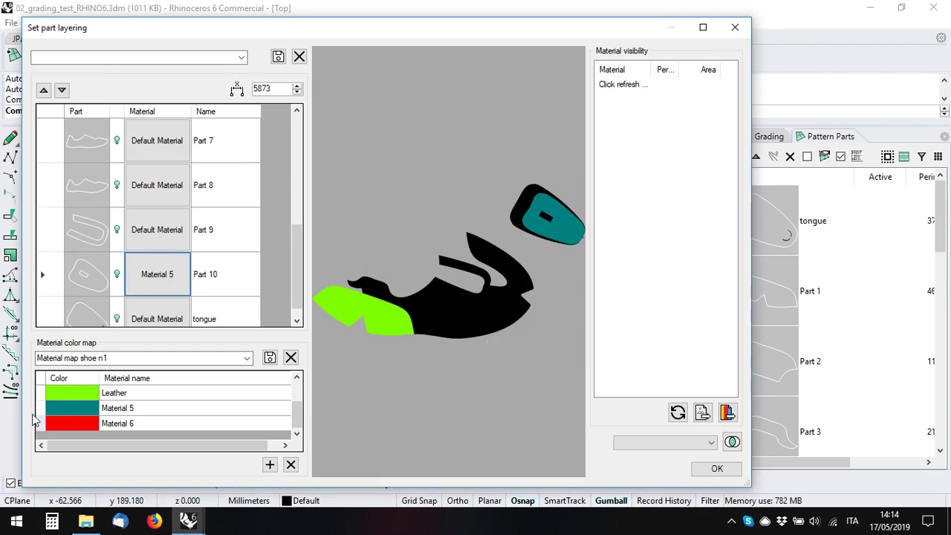
Assign Material 6 to Part 7 and the Leather material to Part 6.
left_click(144, 128)
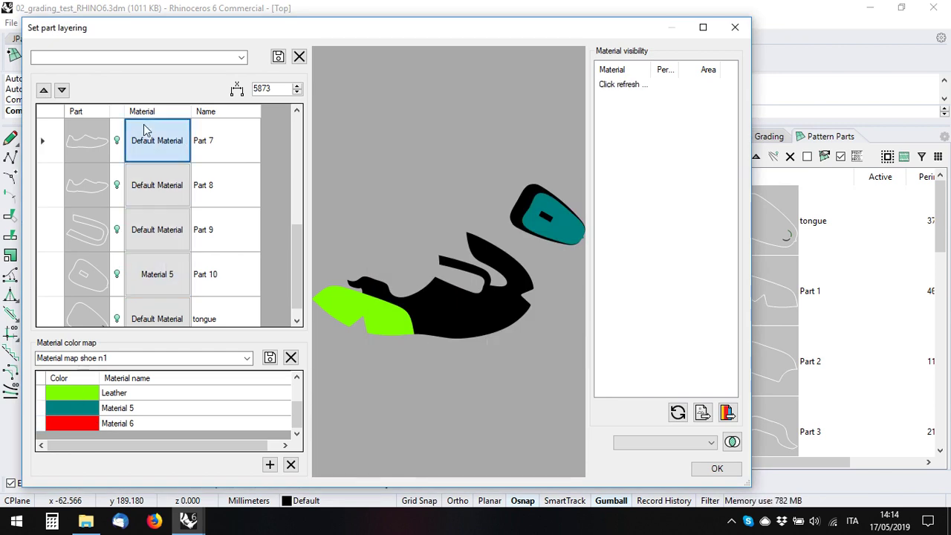
left_click(409, 266)
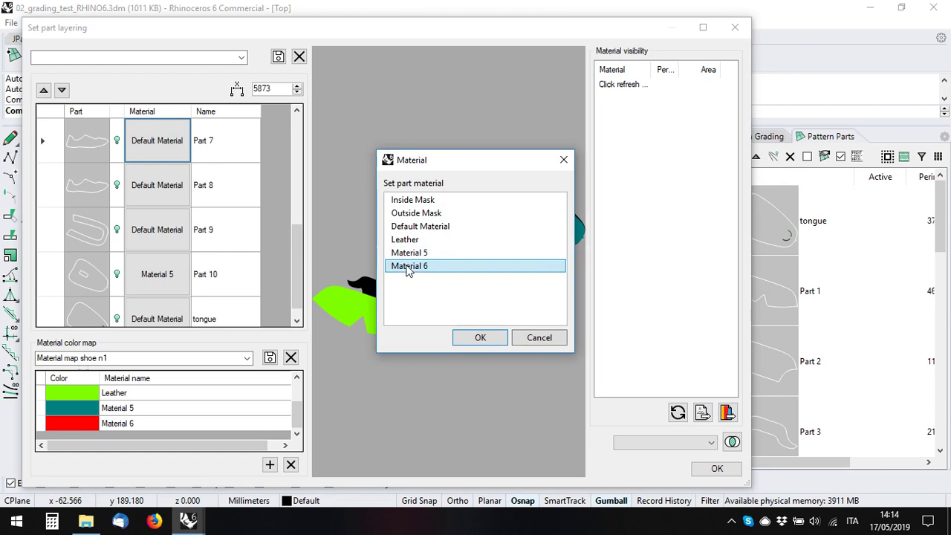
left_click(467, 336)
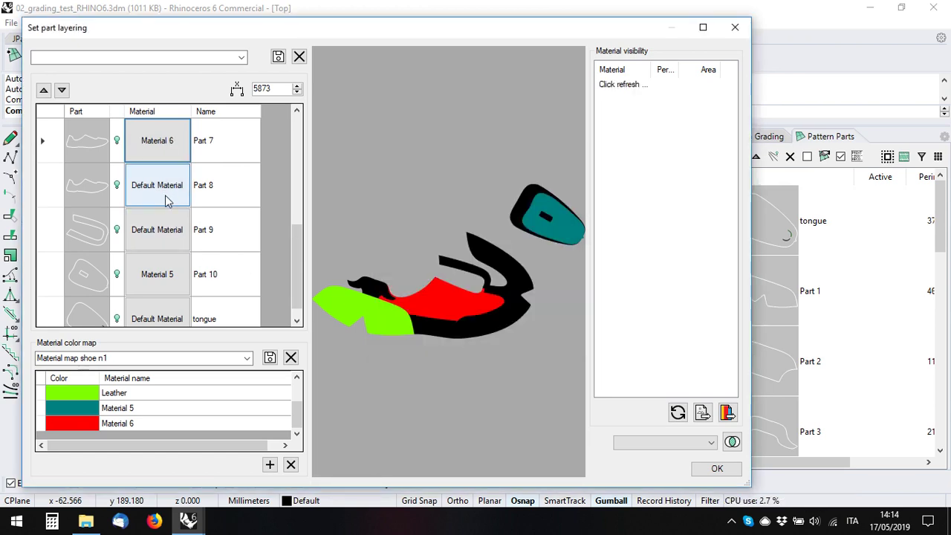
scroll(165, 197, "up", 1)
left_click(186, 232)
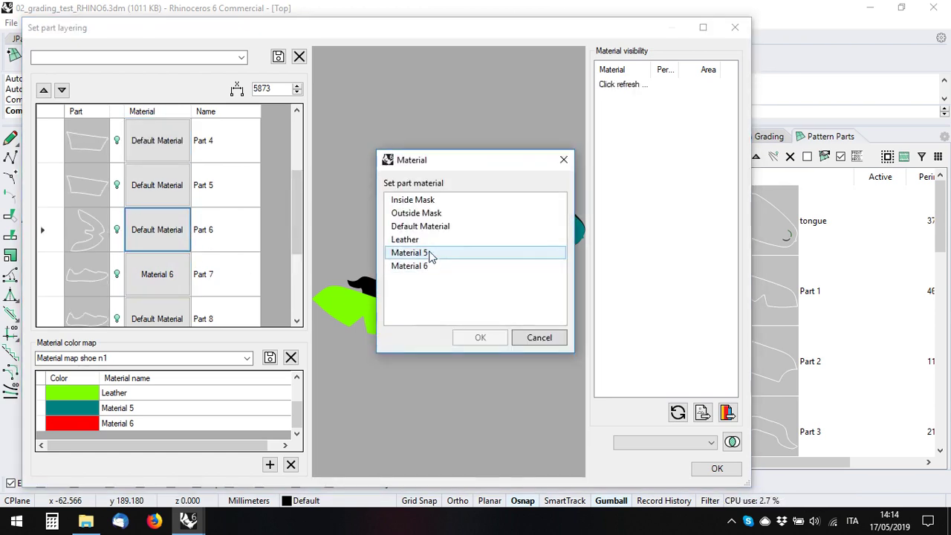
left_click(427, 239)
left_click(481, 336)
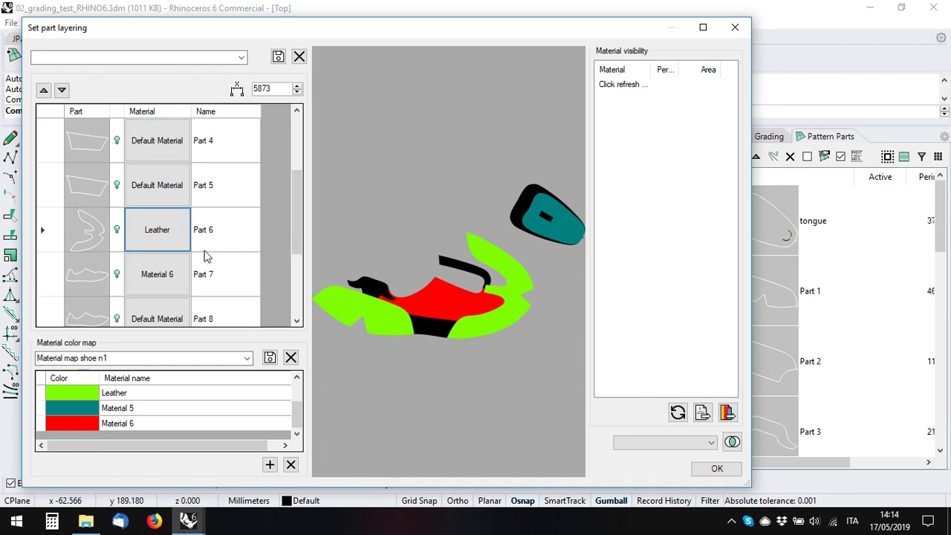
Assign Material 6 to the tongue part and Material 5 to Part 2.
scroll(150, 225, "up", 1)
scroll(149, 225, "down", 3)
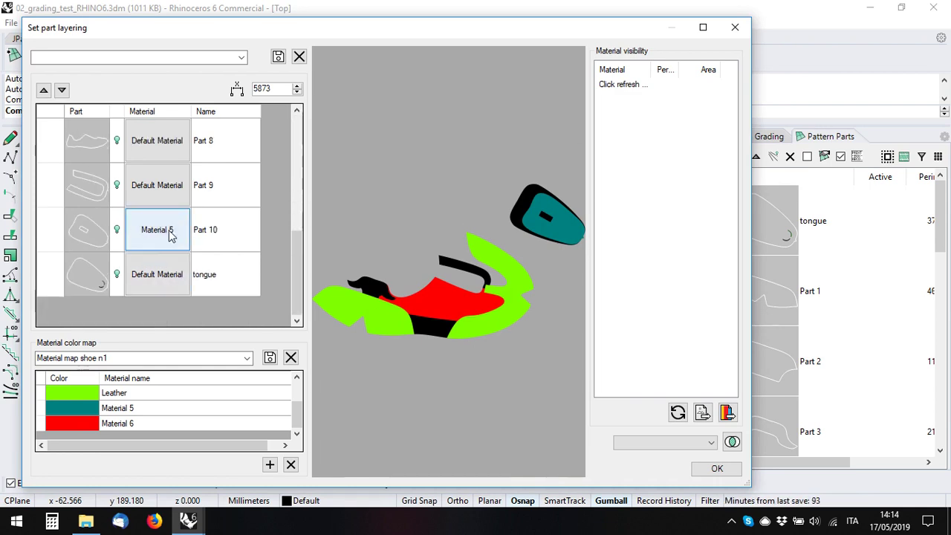
left_click(143, 281)
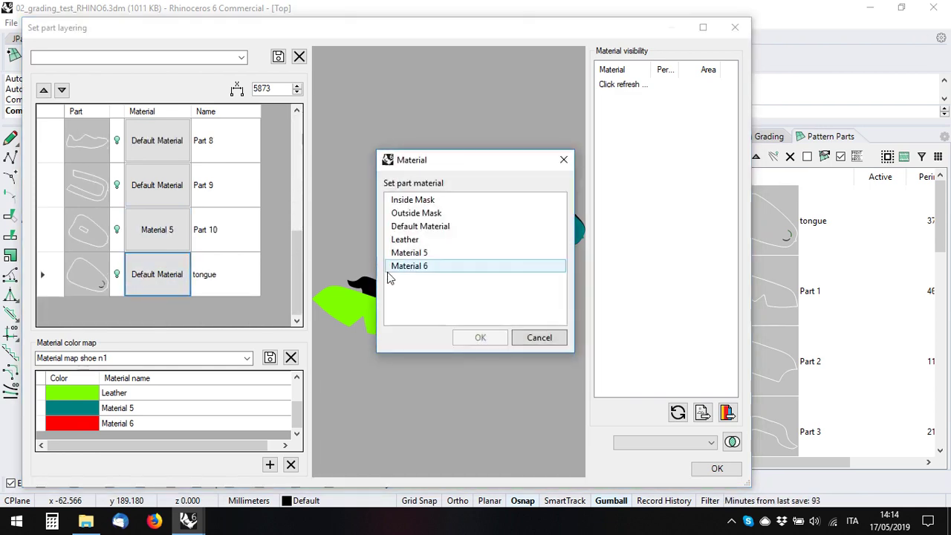
left_click(424, 268)
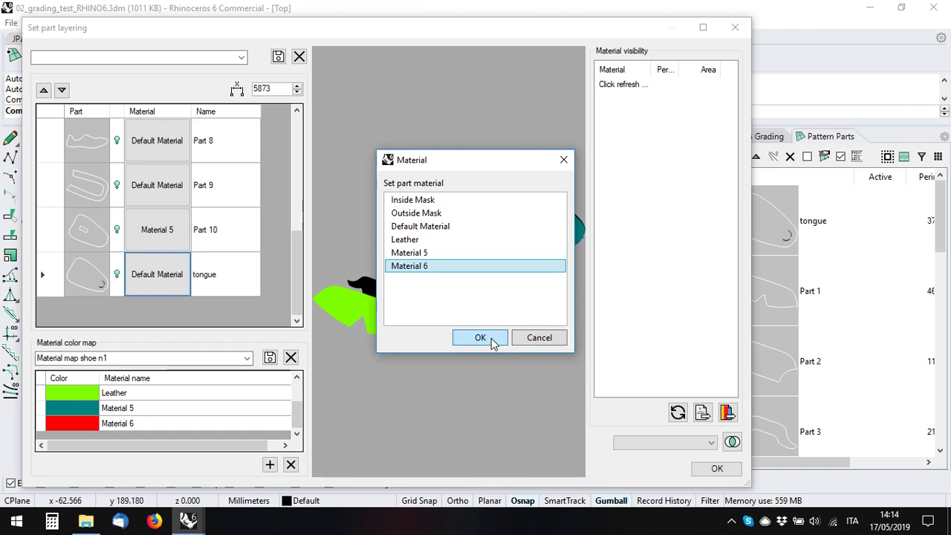
left_click(480, 337)
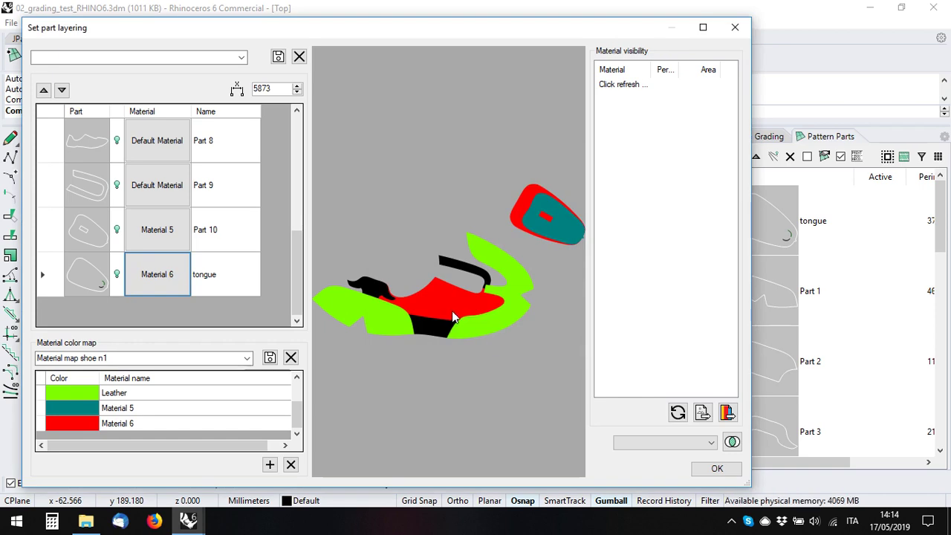
scroll(144, 218, "up", 5)
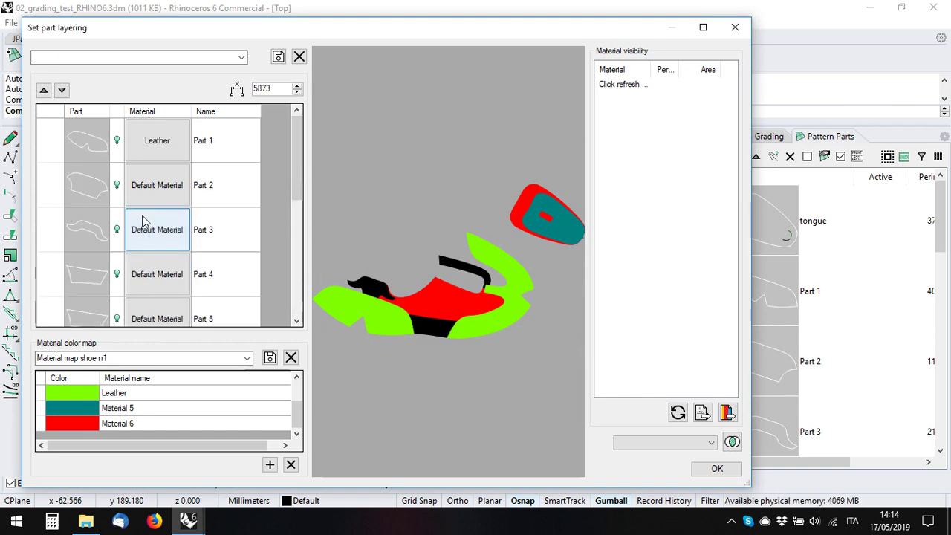
left_click(155, 194)
left_click(407, 253)
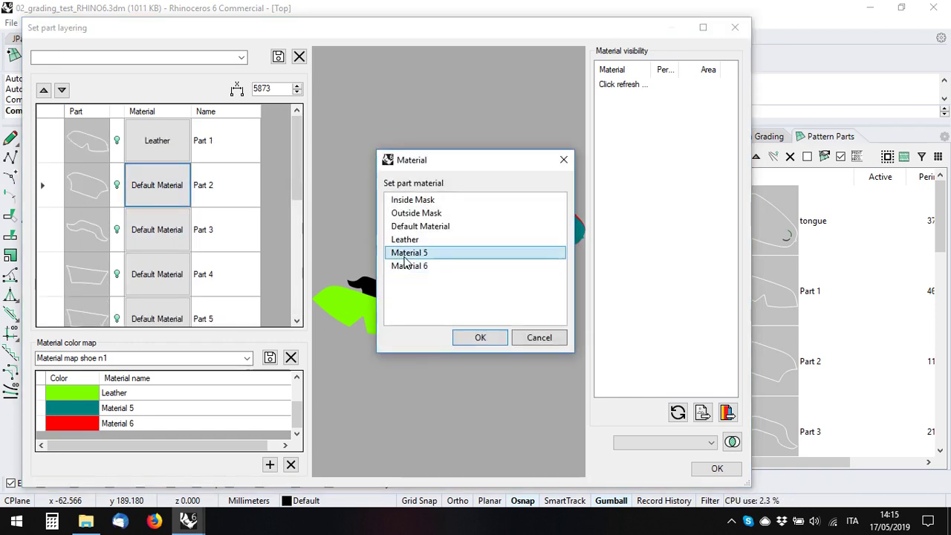
left_click(480, 337)
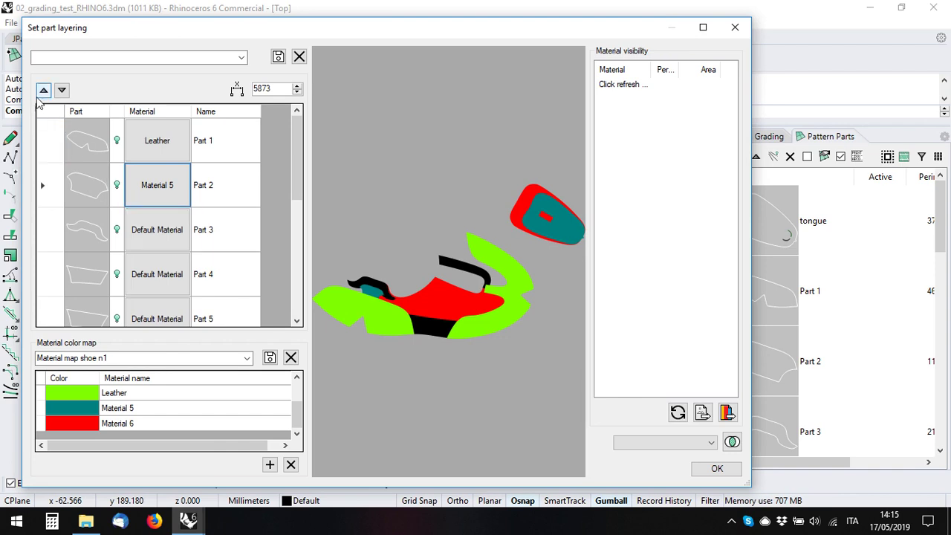
Move Part 1 down the layering order, past Part 7, to directly below Part 8.
left_click(48, 140)
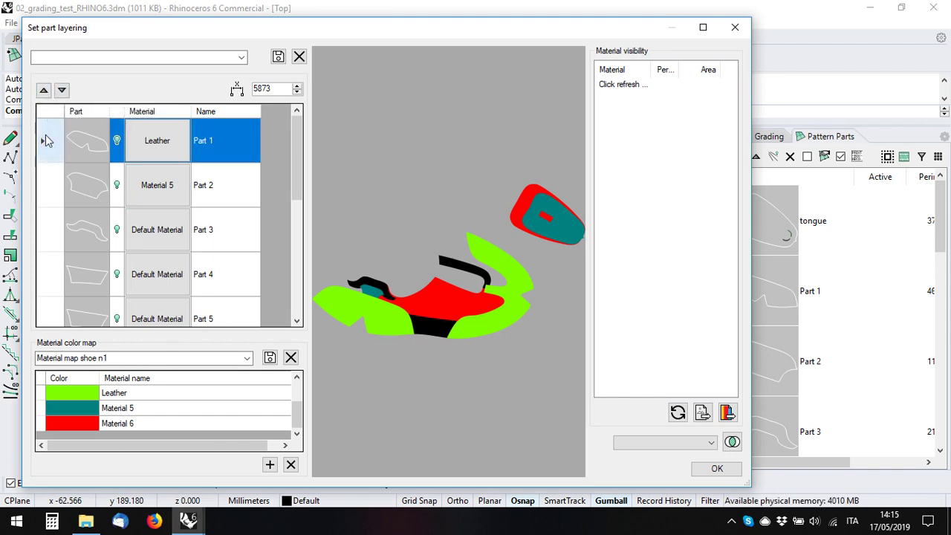
left_click(62, 91)
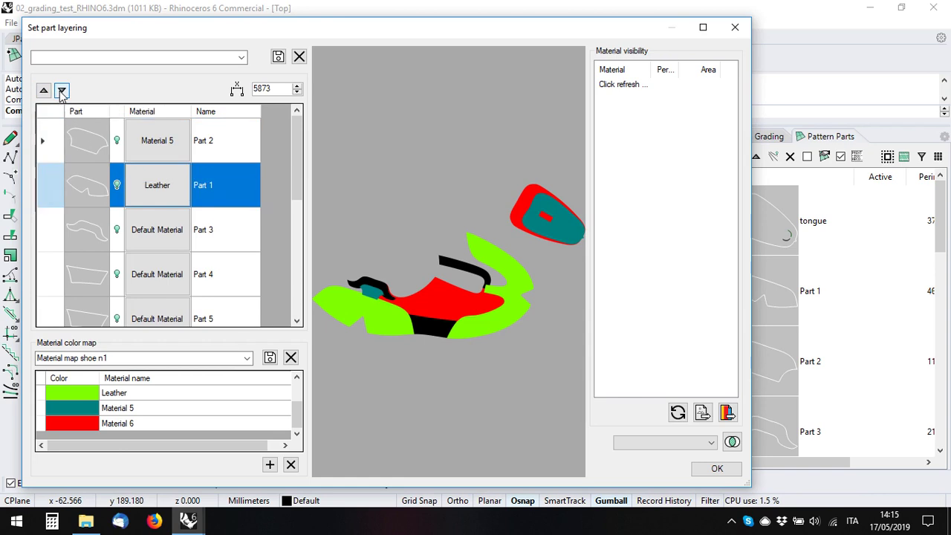
left_click(62, 92)
left_click(61, 91)
left_click(62, 91)
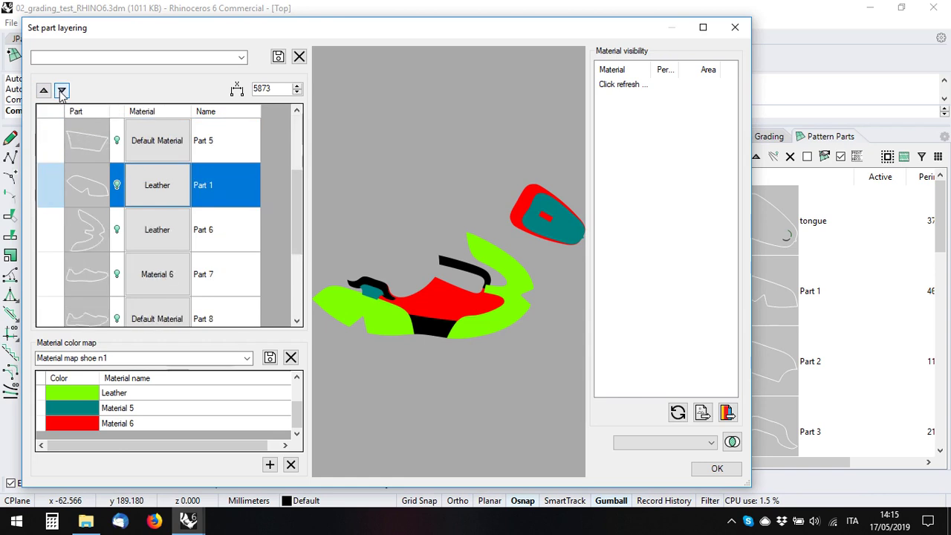
left_click(61, 91)
left_click(62, 91)
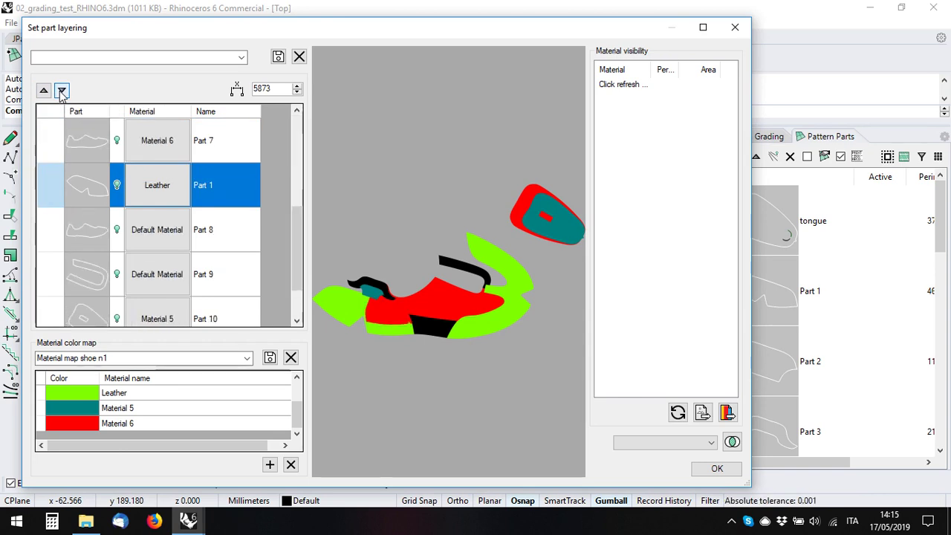
left_click(43, 91)
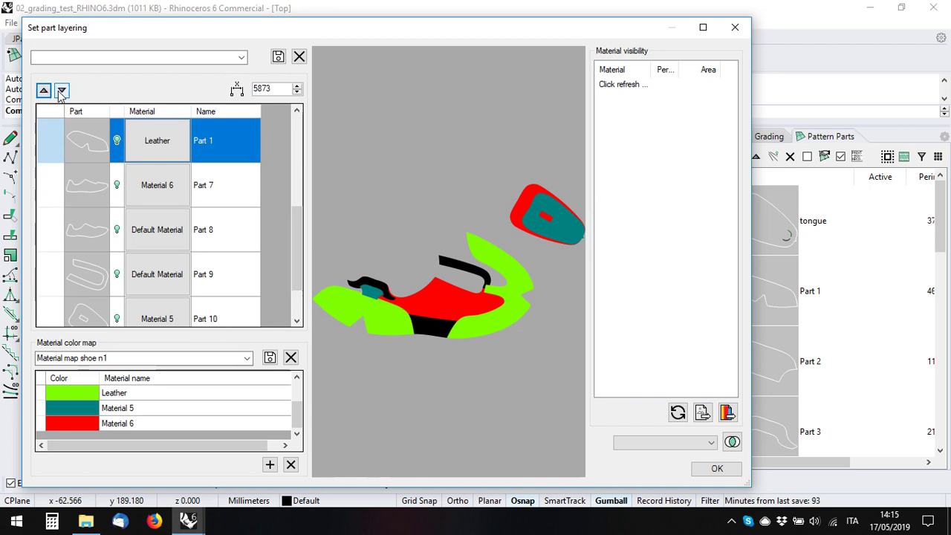
left_click(62, 92)
left_click(43, 90)
left_click(62, 92)
left_click(61, 92)
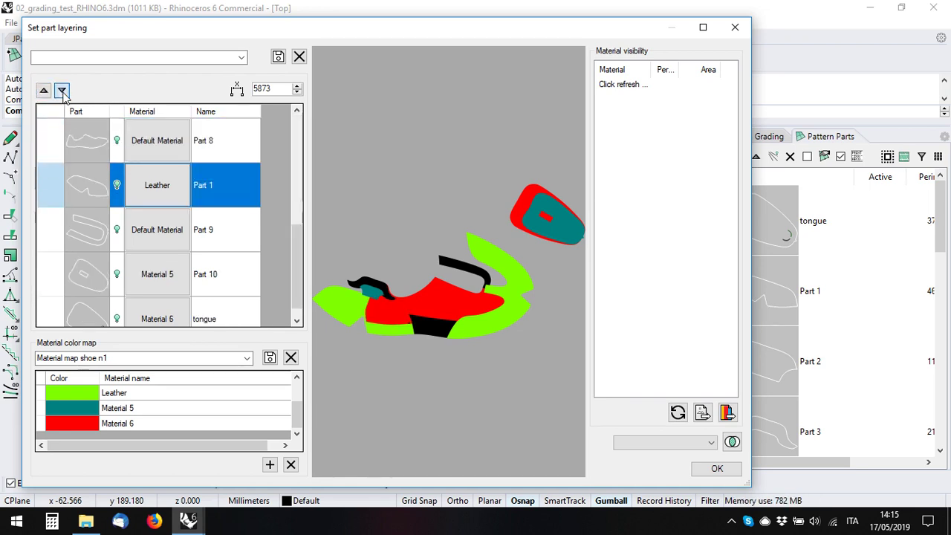
Return Part 1 to the first place in the layering order, above Part 2.
left_click(43, 90)
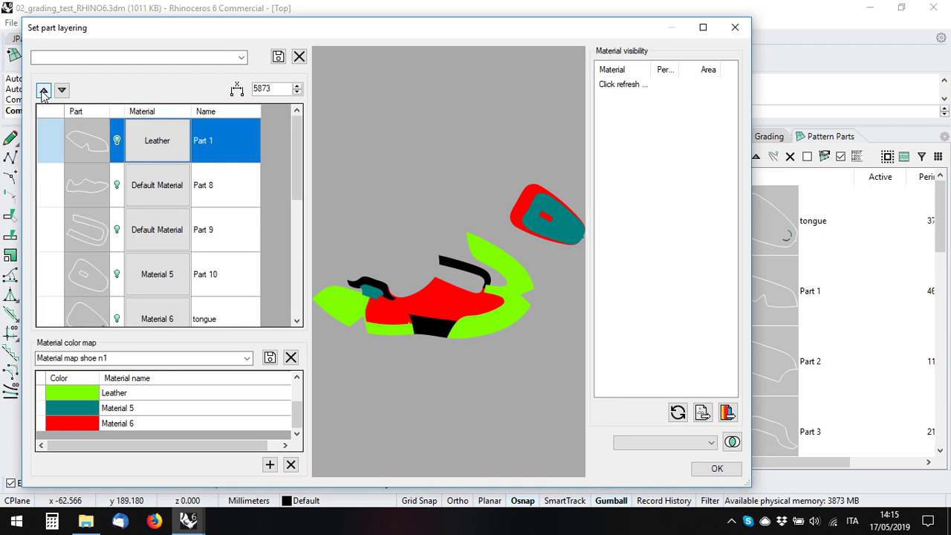
left_click(43, 91)
left_click(43, 90)
left_click(43, 91)
left_click(43, 91)
left_click(43, 91)
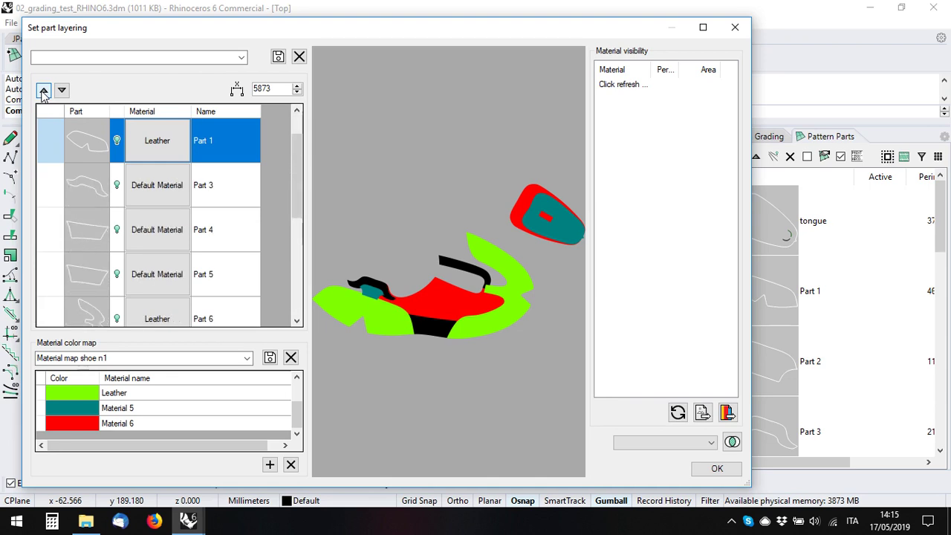
left_click(43, 90)
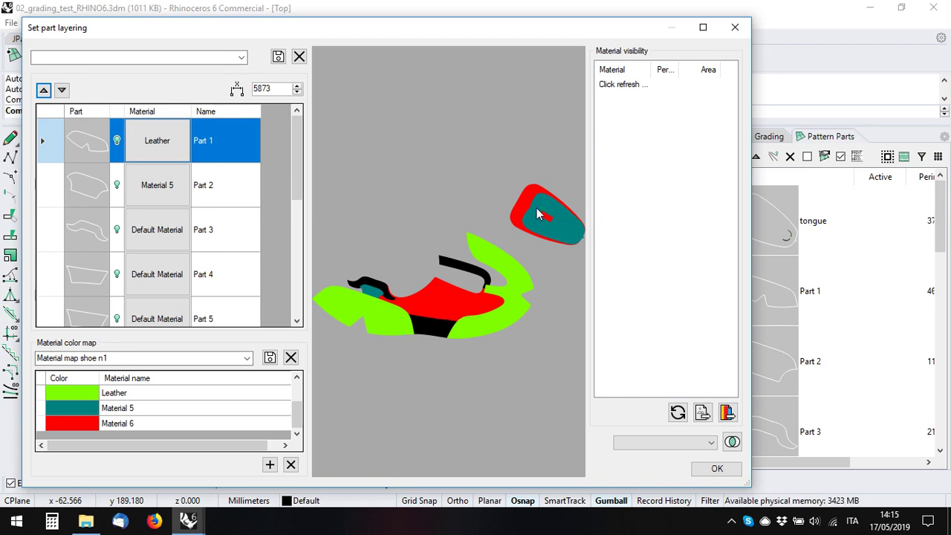
Save the current part layering configuration under the name "Default Material way 1".
left_click(147, 57)
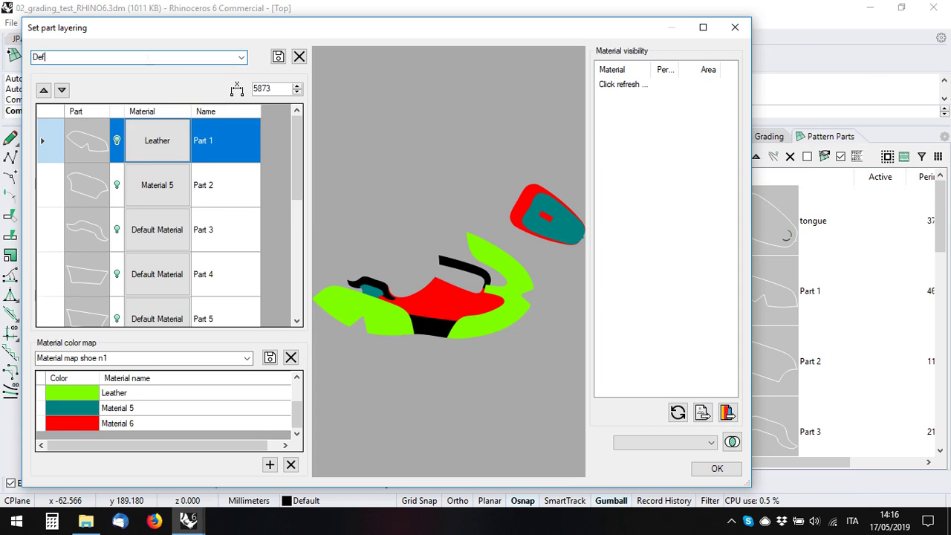
type("Default")
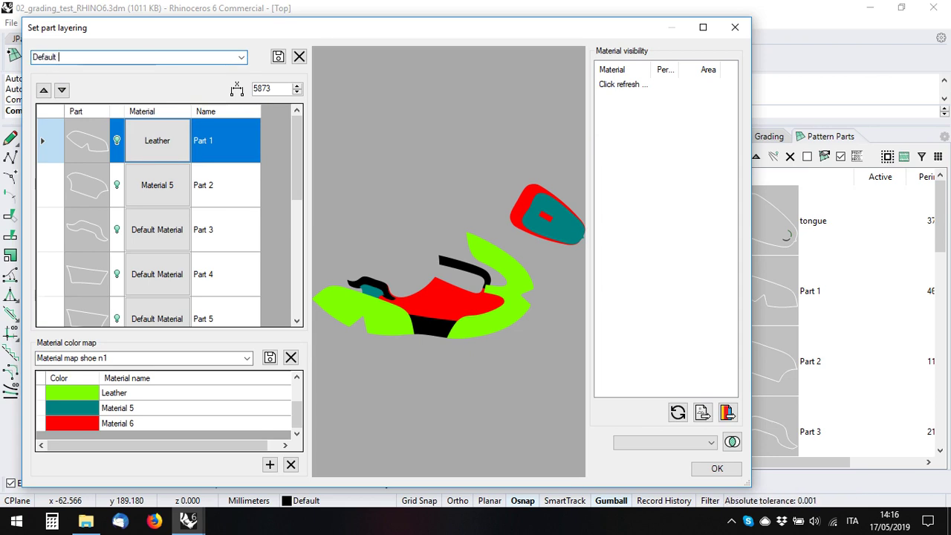
type(" Material way 1")
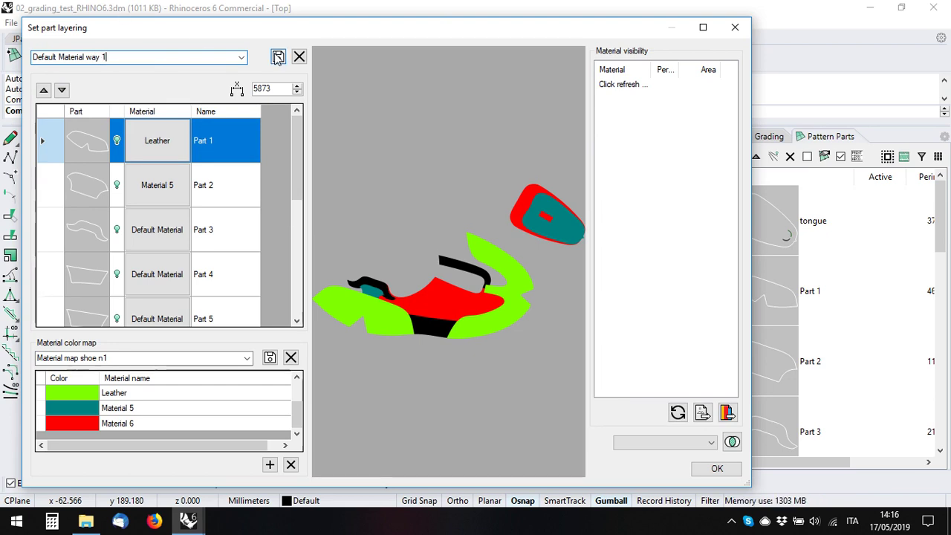
left_click(278, 58)
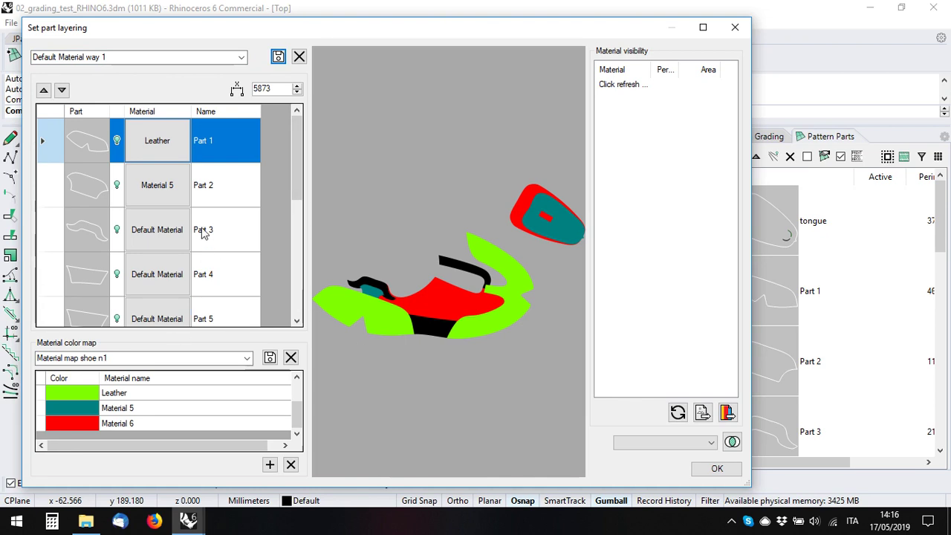
Change the material of Part 1 to Material 5.
left_click(178, 145)
left_click(177, 145)
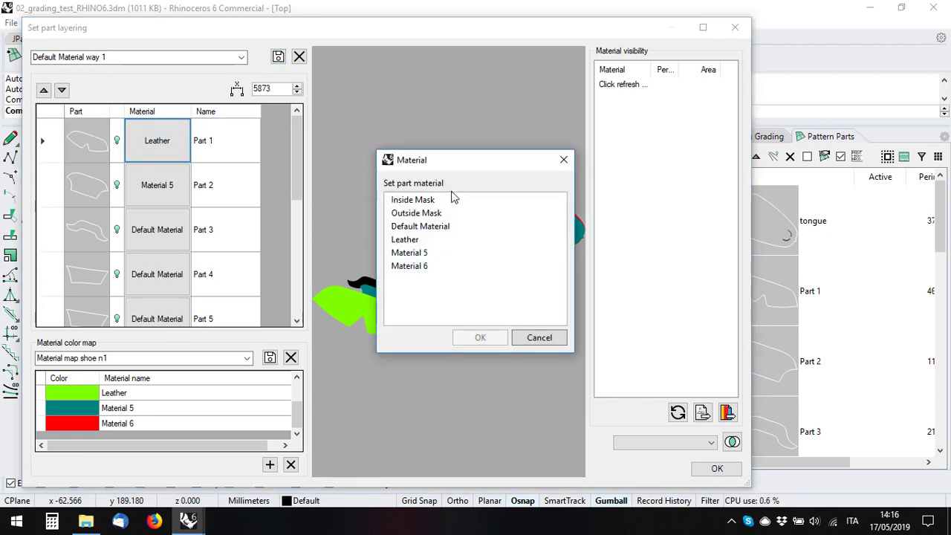
left_click_drag(455, 166, 478, 130)
left_click(427, 216)
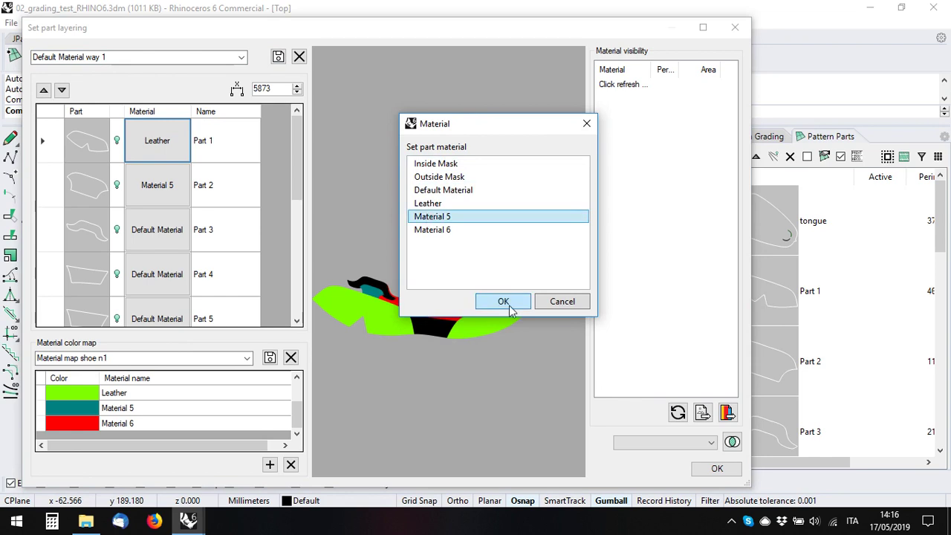
left_click(503, 302)
scroll(204, 251, "down", 3)
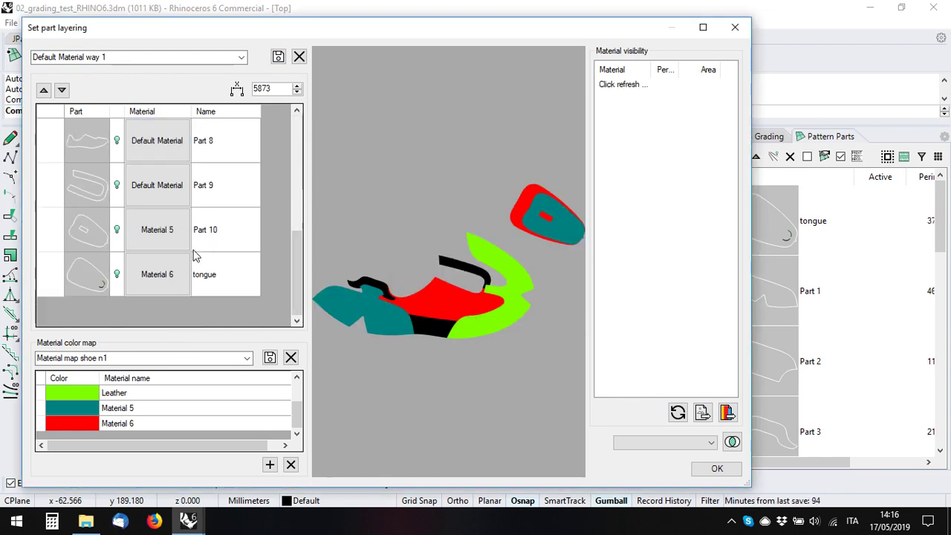
Change the material of Part 10 to Leather and save the layering configuration as "Default Material way 2".
double_click(149, 245)
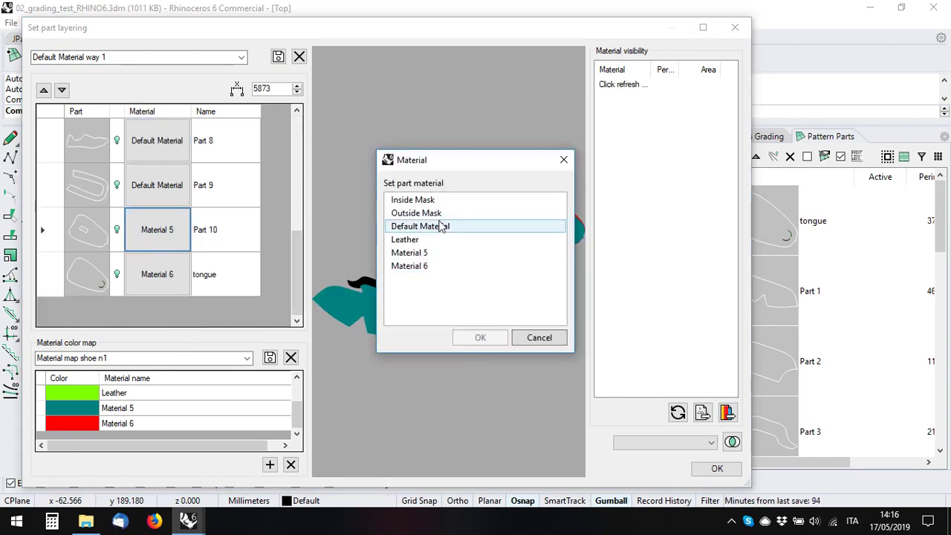
left_click(412, 266)
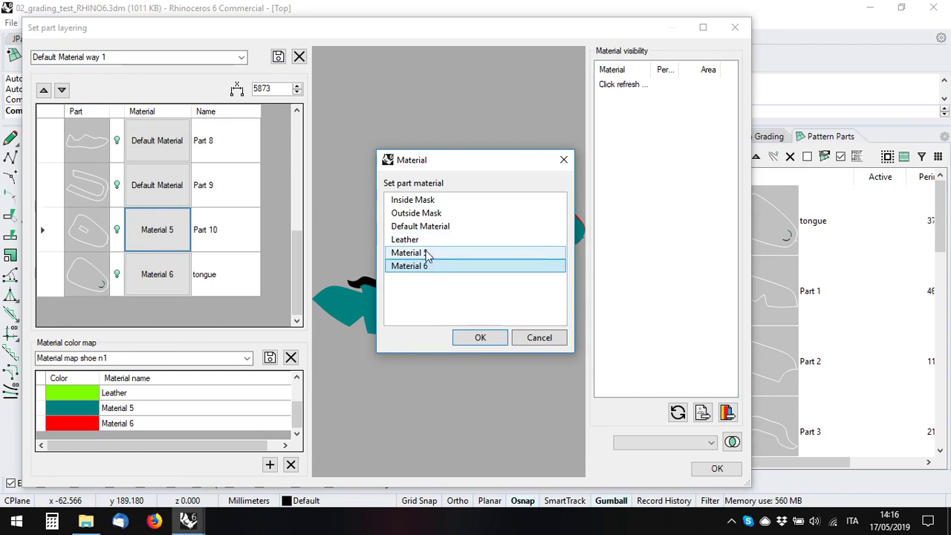
left_click(407, 239)
left_click(480, 337)
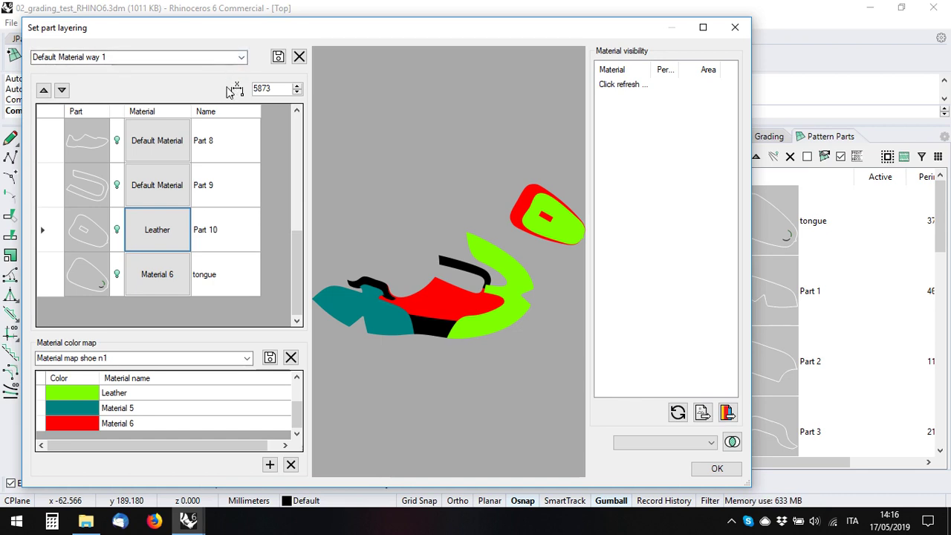
double_click(179, 59)
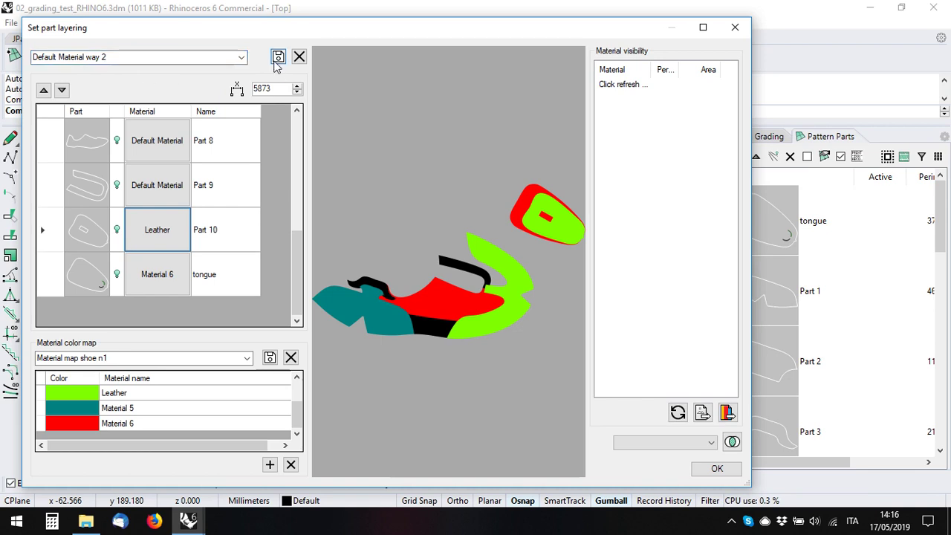
Switch between the saved configurations "Default Material way 1" and "Default Material way 2" to compare them, ending on "Default Material way 1".
left_click(242, 57)
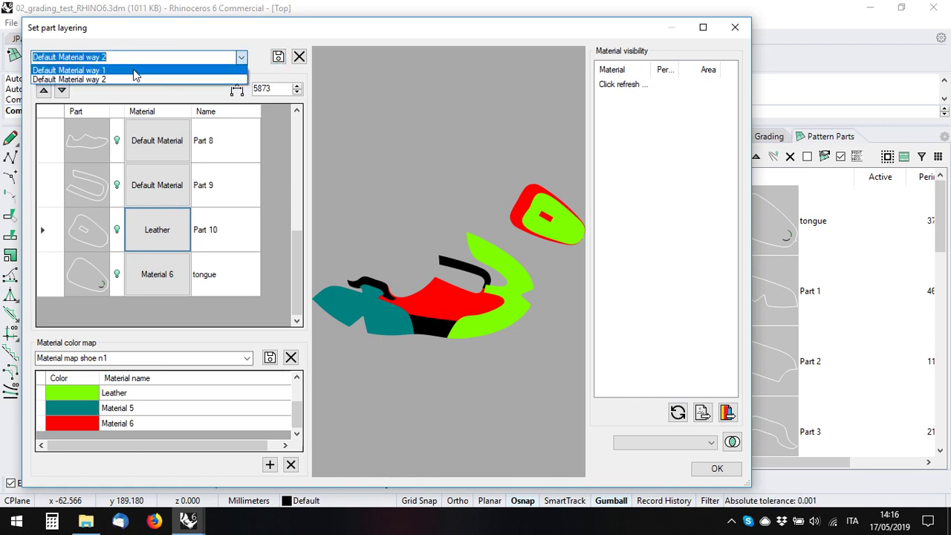
left_click(99, 70)
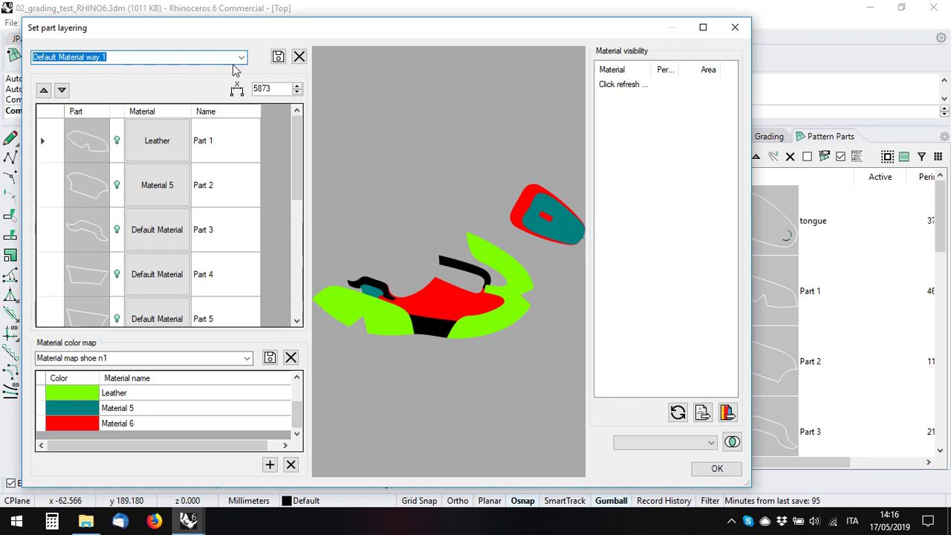
left_click(239, 60)
left_click(66, 79)
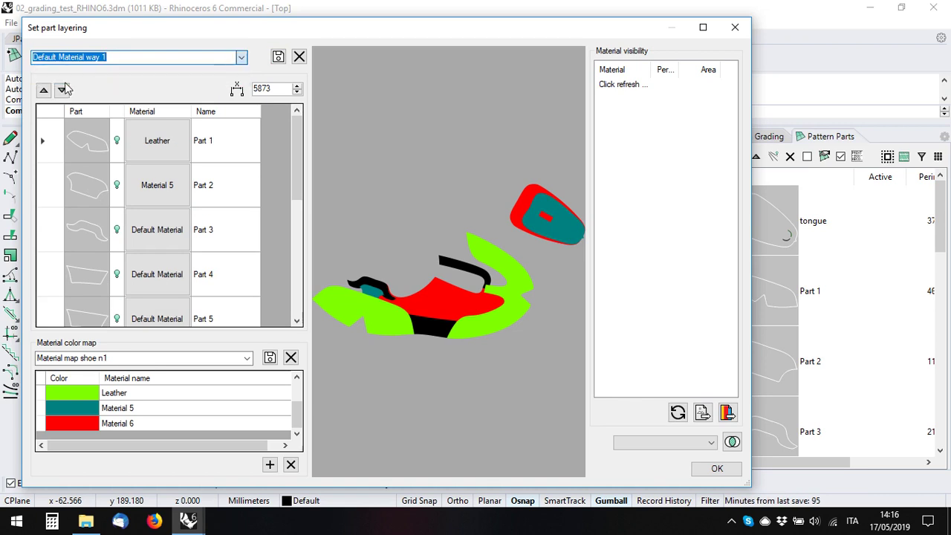
left_click(240, 58)
left_click(103, 71)
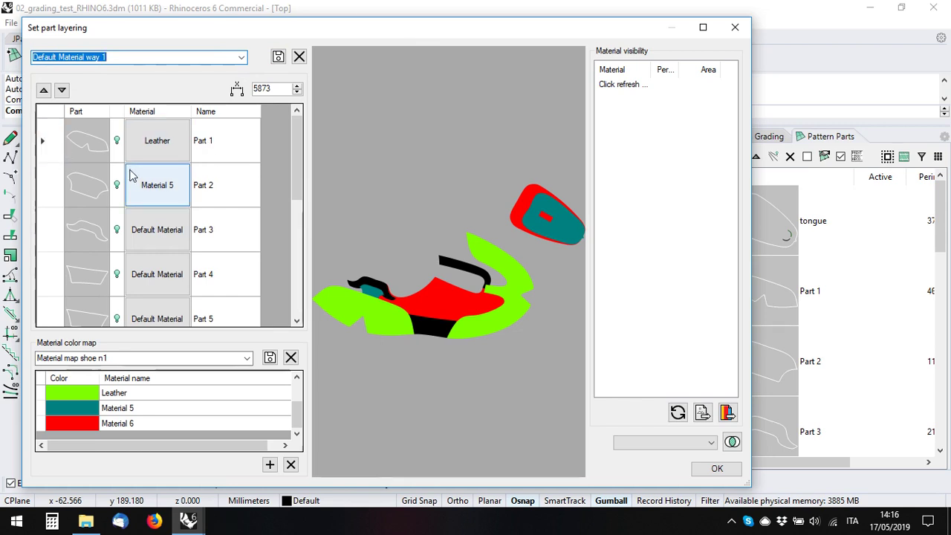
Toggle the visibility of Part 1 and Part 2 off and back on in the layering preview.
left_click(117, 142)
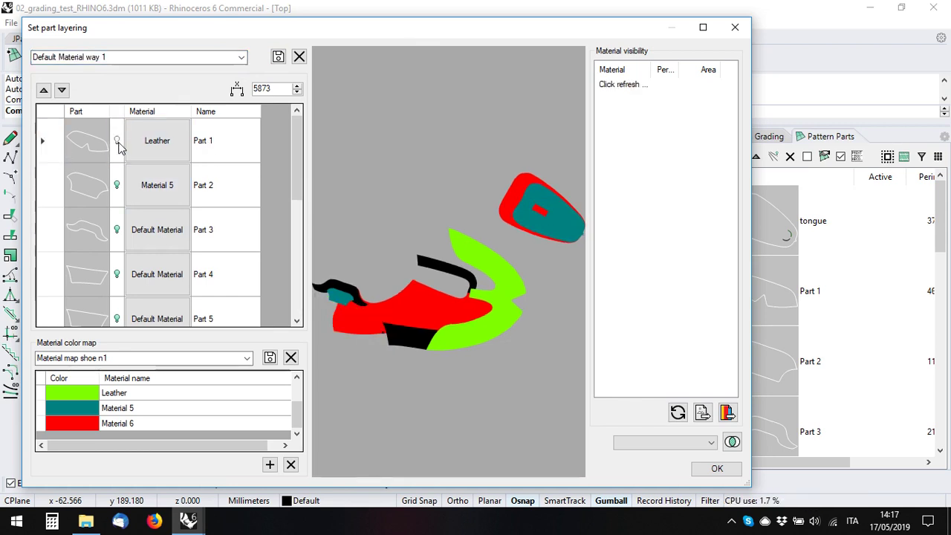
left_click(118, 142)
left_click(115, 182)
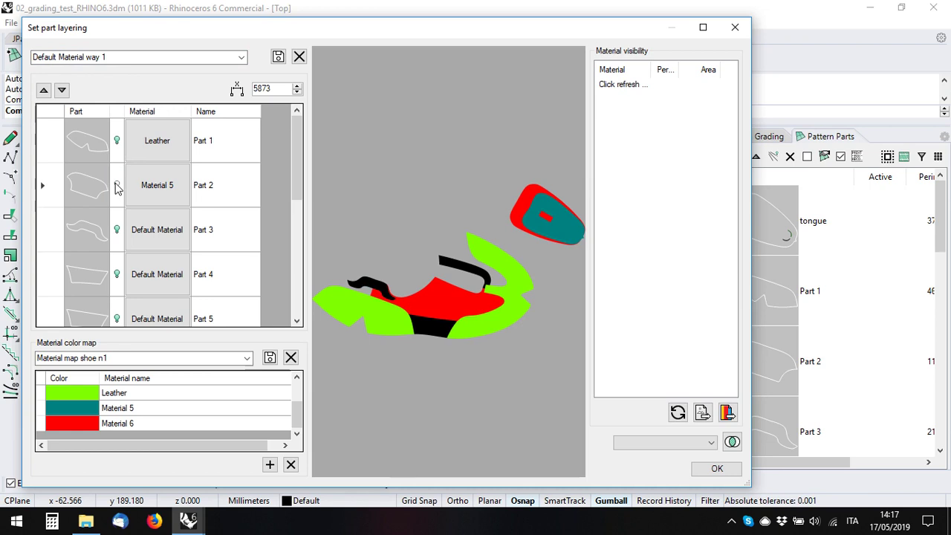
left_click(115, 182)
left_click(115, 185)
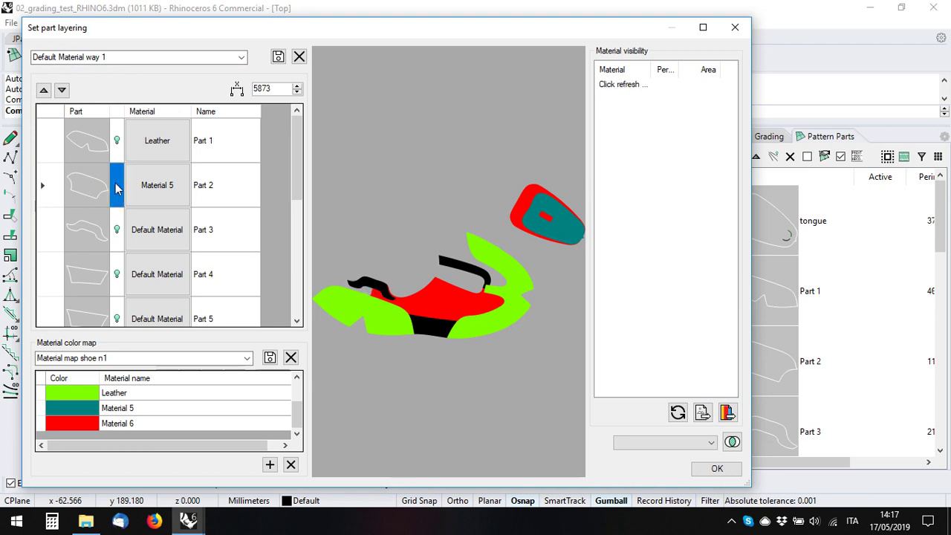
left_click(115, 185)
left_click(115, 183)
left_click(115, 184)
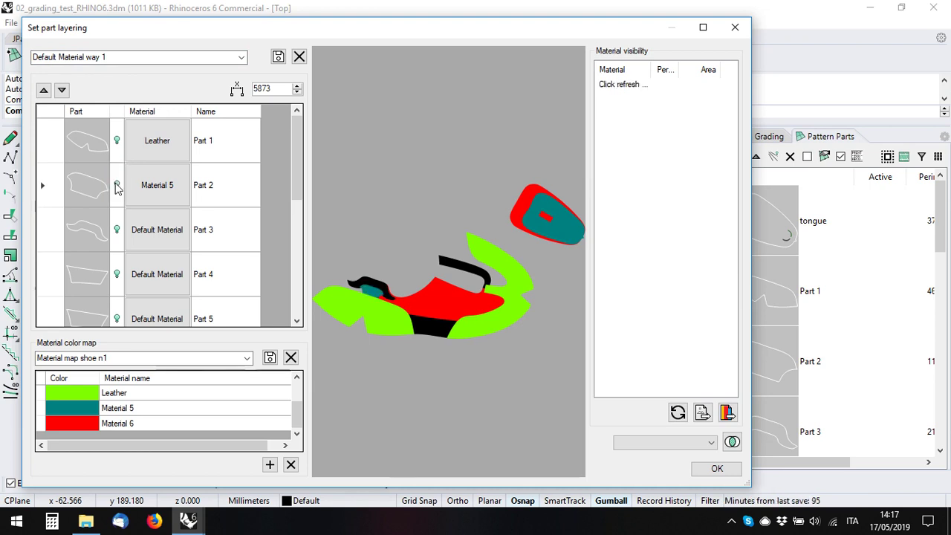
Calculate the visible percentage and area of each material for "Default Material way 1" and widen the percentage column.
scroll(164, 237, "down", 3)
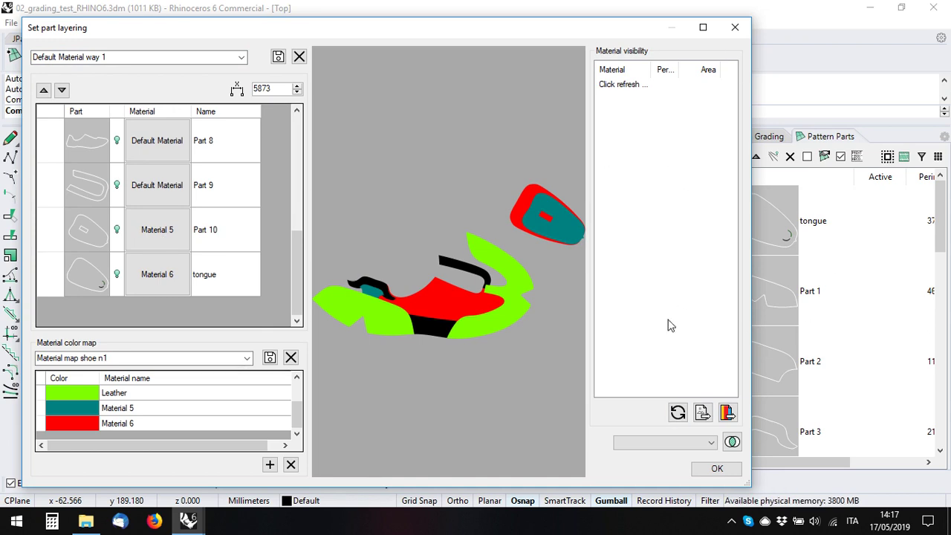
scroll(157, 221, "up", 3)
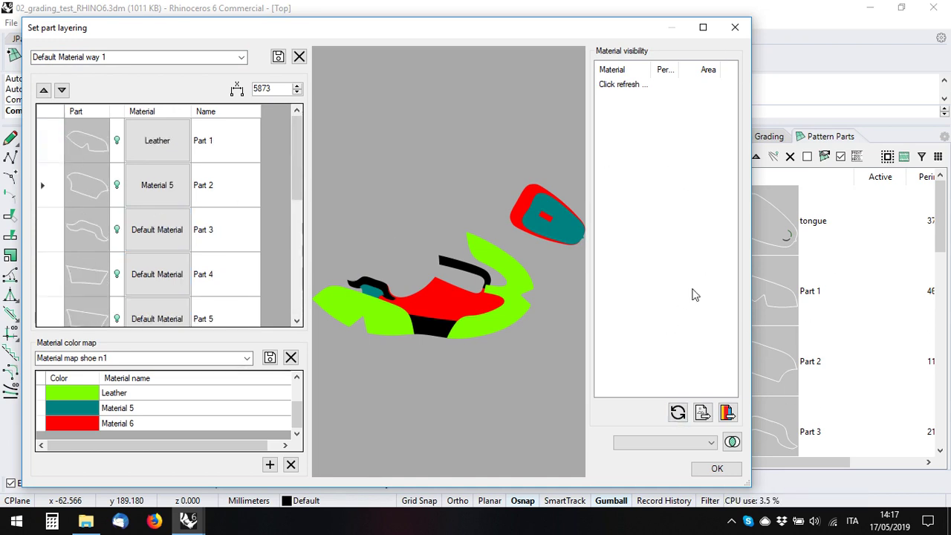
left_click(681, 419)
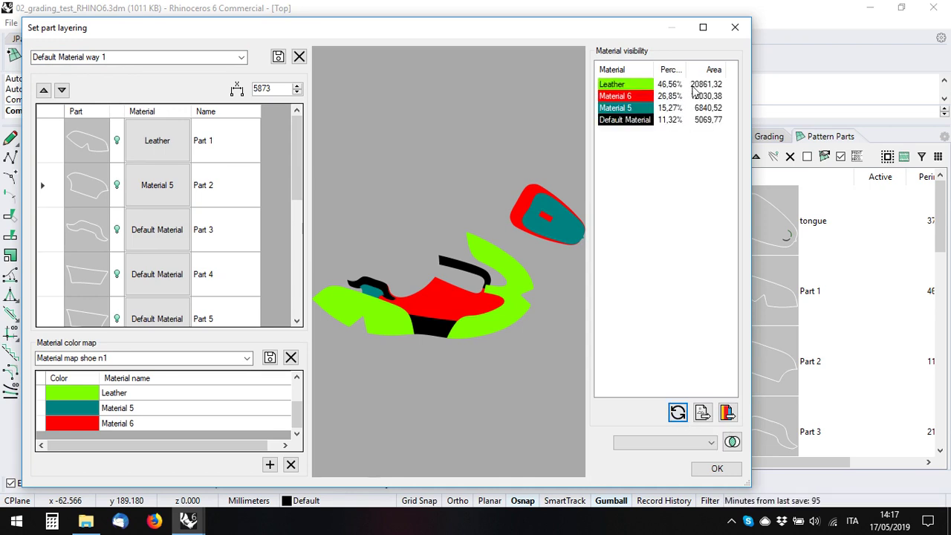
left_click_drag(684, 71, 700, 71)
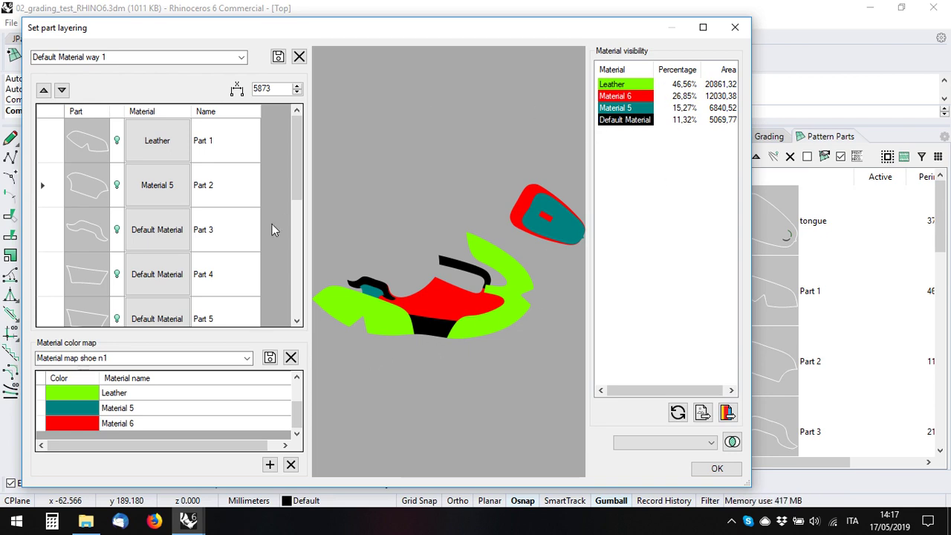
Load the "Default Material way 2" configuration and recalculate its material visibility percentages and areas.
left_click(241, 57)
left_click(69, 84)
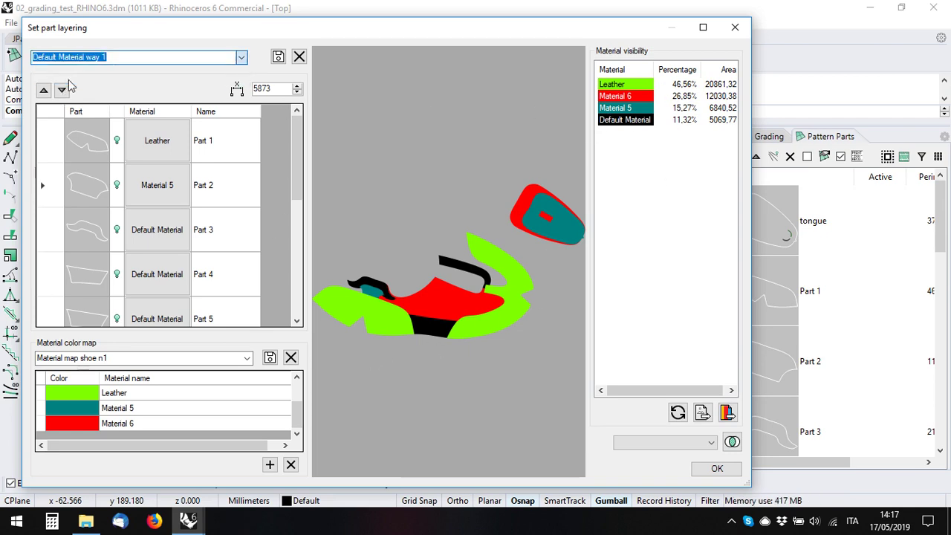
left_click(678, 412)
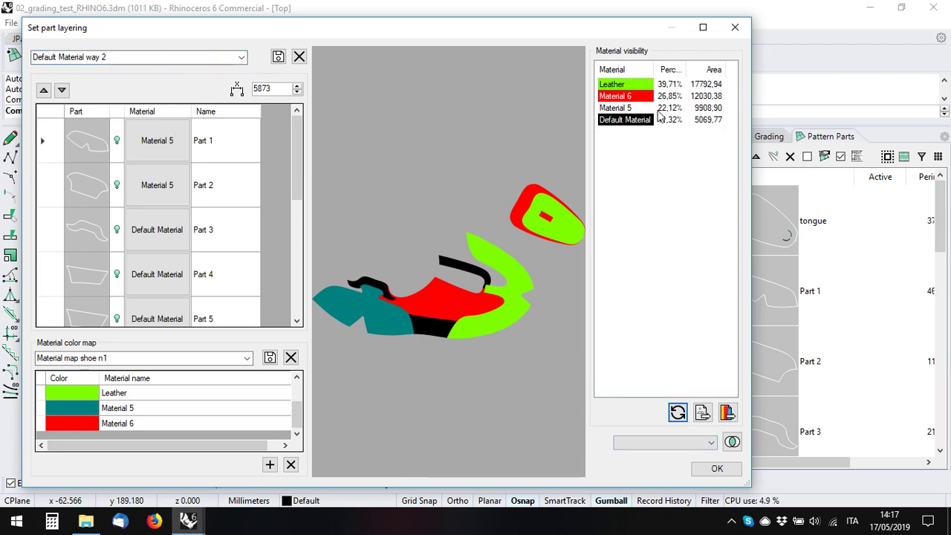
Switch back to "Default Material way 1", recalculate its material visibility, and review the part list.
left_click(200, 57)
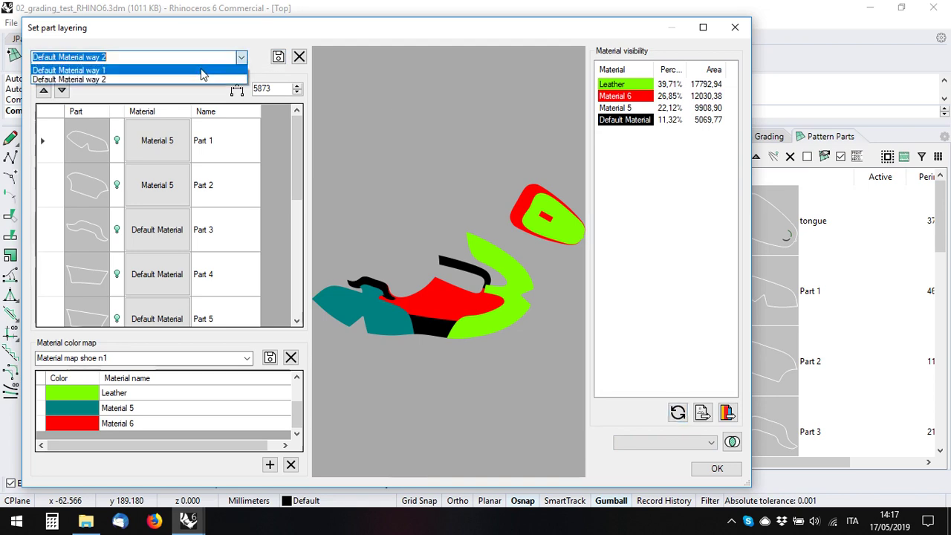
left_click(202, 70)
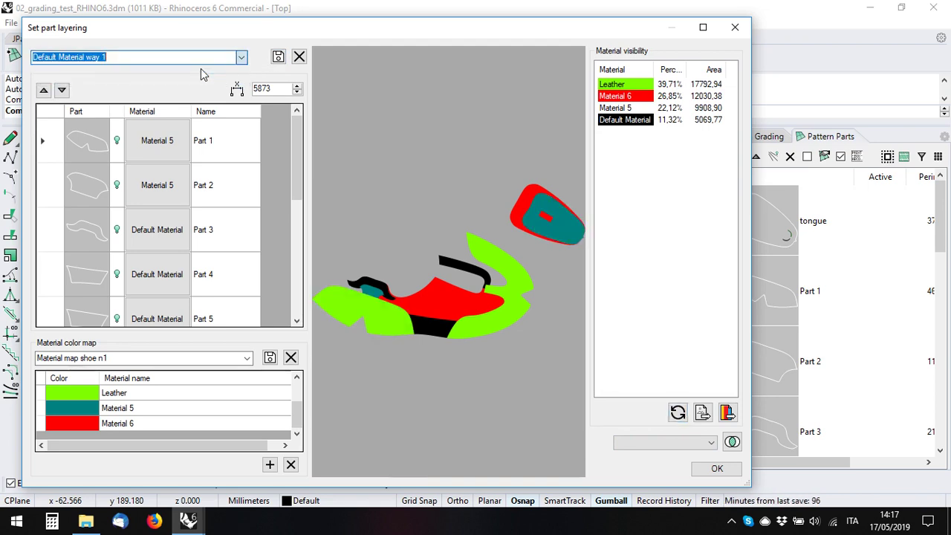
left_click(676, 413)
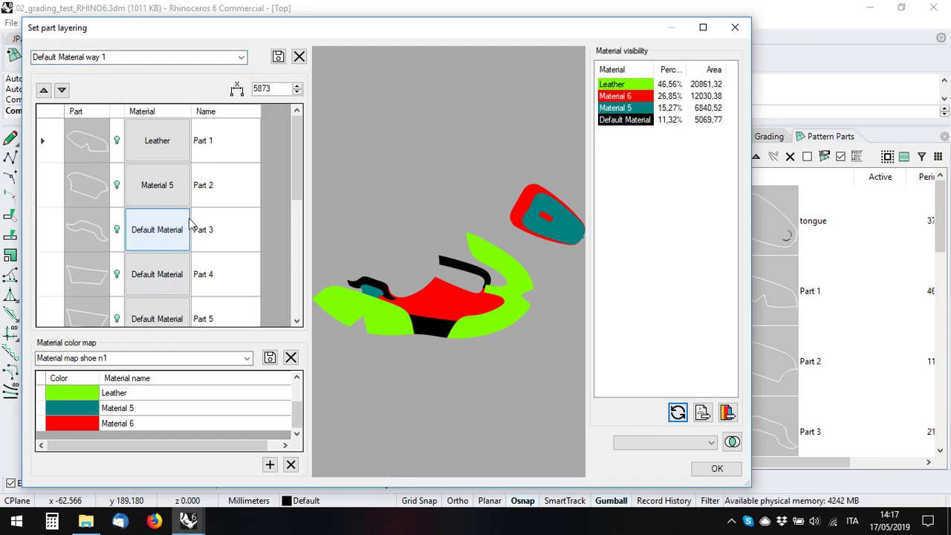
scroll(190, 223, "down", 3)
scroll(184, 257, "up", 3)
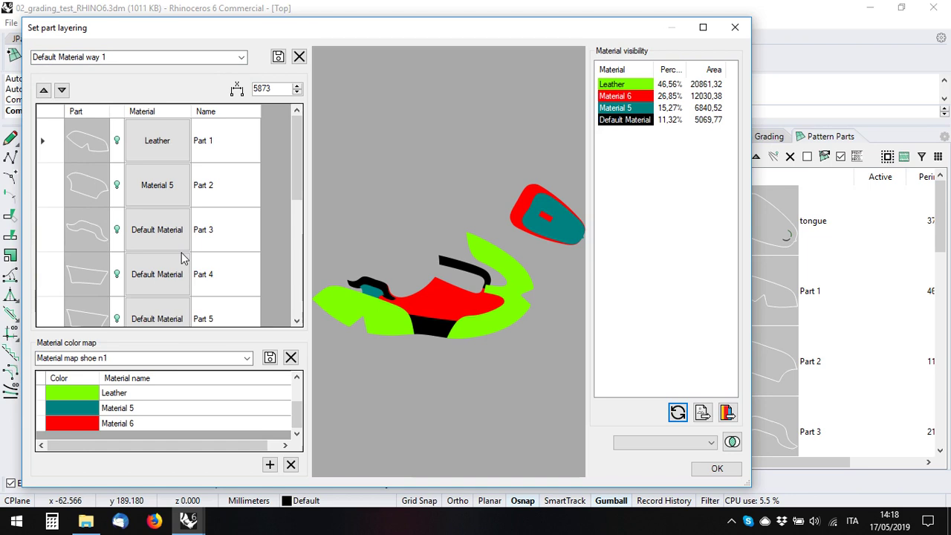